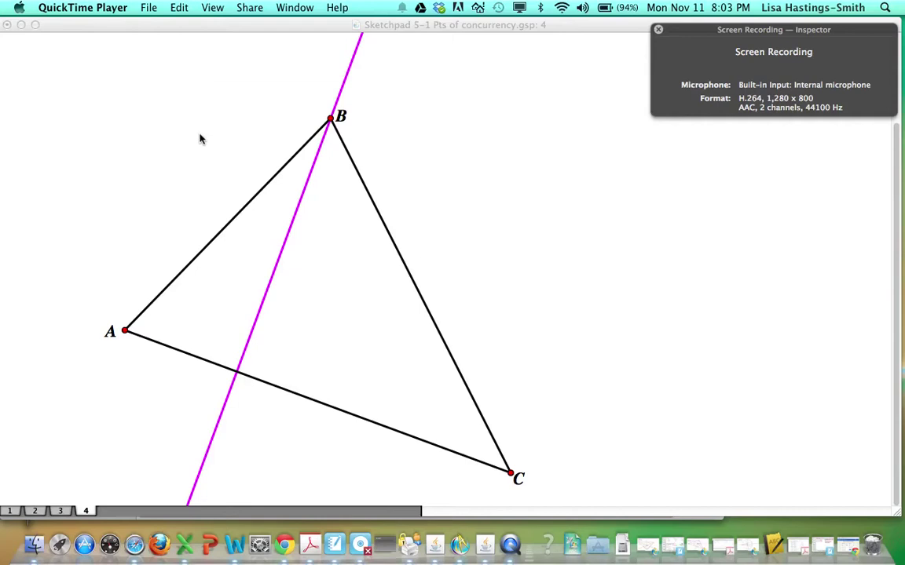
Delete the magenta perpendicular line through vertex B, leaving only triangle ABC.
{"action": "left_click", "coordinate": [310, 167]}
{"action": "left_click", "coordinate": [313, 167]}
{"action": "key", "text": "BackSpace"}
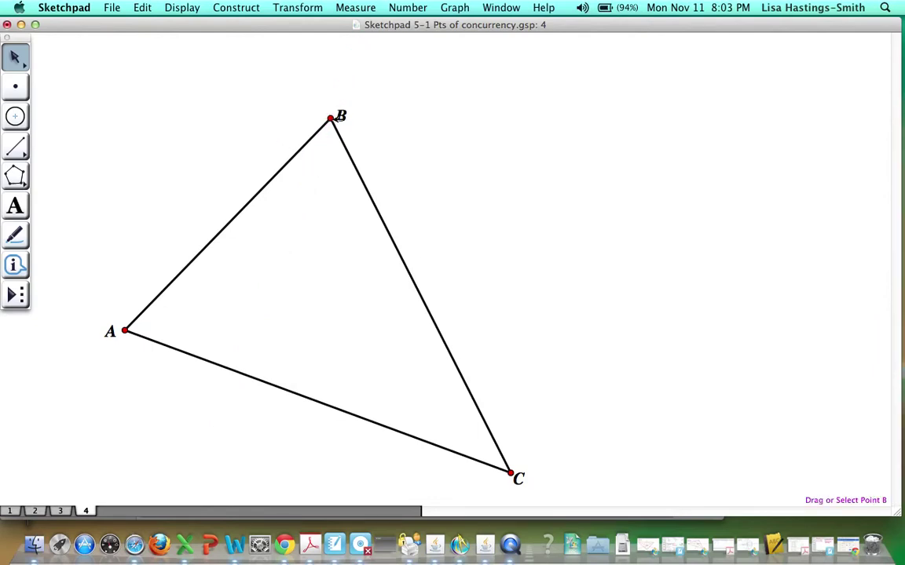
Construct the line through B perpendicular to side AC.
{"action": "left_click", "coordinate": [330, 118]}
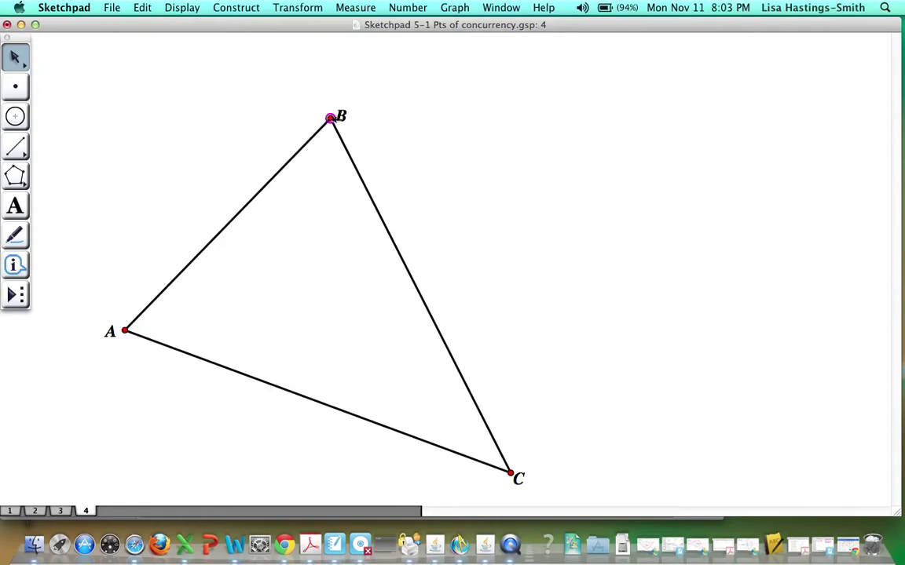
{"action": "left_click", "coordinate": [252, 376]}
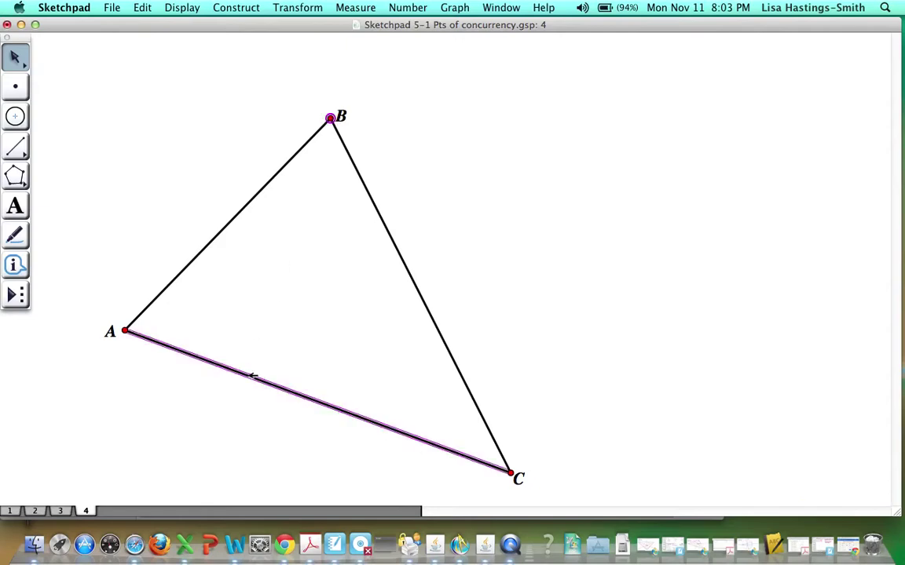
{"action": "left_click", "coordinate": [237, 8]}
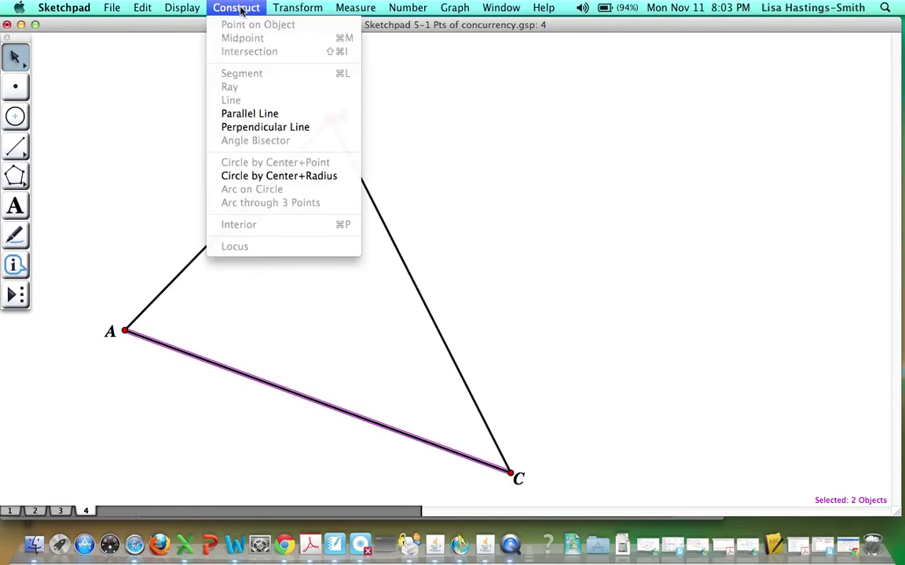
{"action": "left_click", "coordinate": [268, 127]}
{"action": "left_click", "coordinate": [482, 173]}
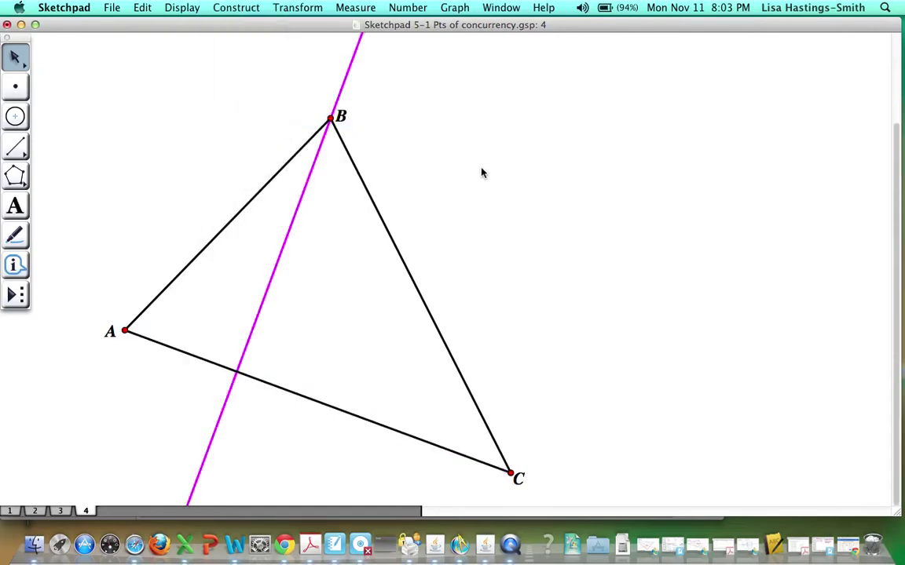
Measure angle BKA and drag B to confirm it stays 90.00°.
{"action": "left_click", "coordinate": [331, 118]}
{"action": "left_click", "coordinate": [126, 330]}
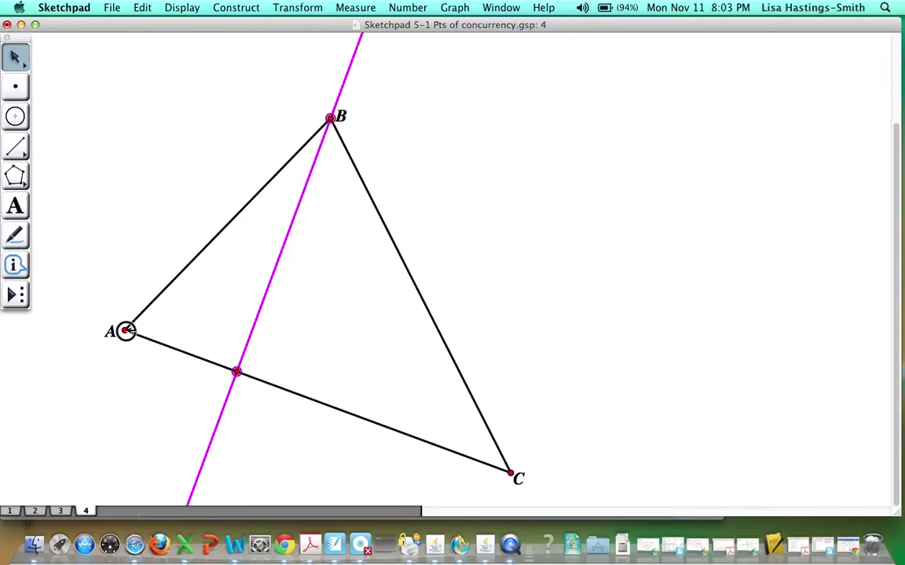
{"action": "left_click", "coordinate": [355, 7]}
{"action": "left_click", "coordinate": [332, 76]}
{"action": "left_click", "coordinate": [247, 98]}
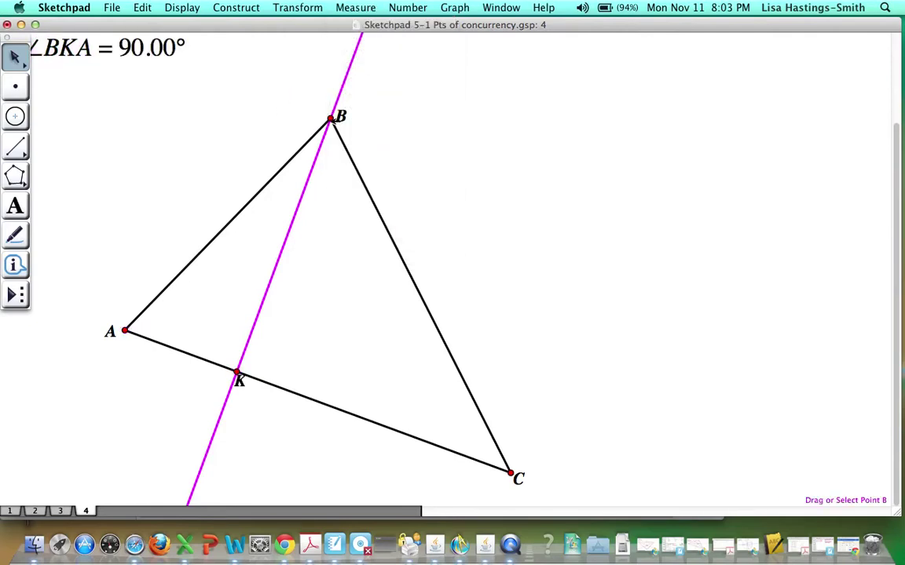
{"action": "left_click_drag", "start_coordinate": [334, 118], "coordinate": [338, 97]}
{"action": "left_click", "coordinate": [477, 135]}
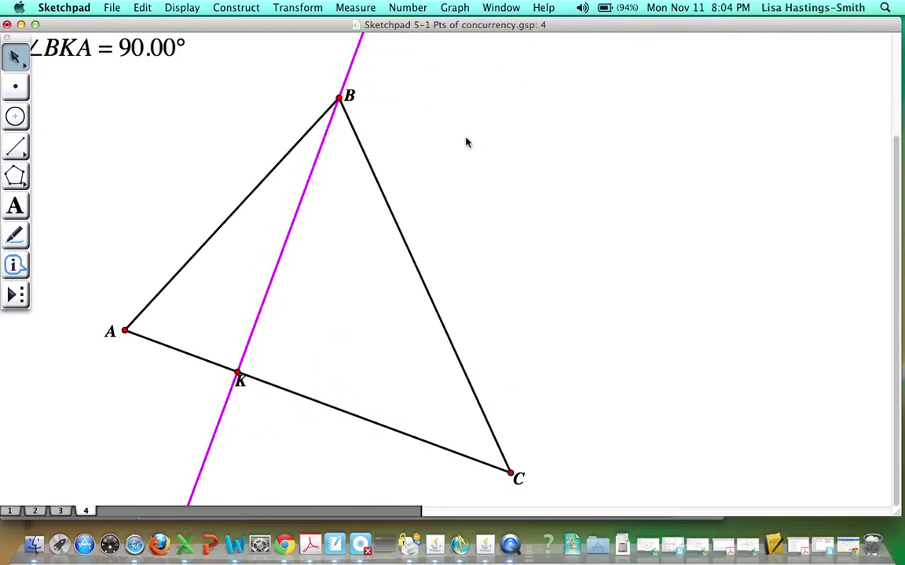
Drag vertex B to three new positions, confirming ∠BKA stays 90.00°, then select side AB.
{"action": "left_click_drag", "start_coordinate": [339, 98], "coordinate": [198, 134]}
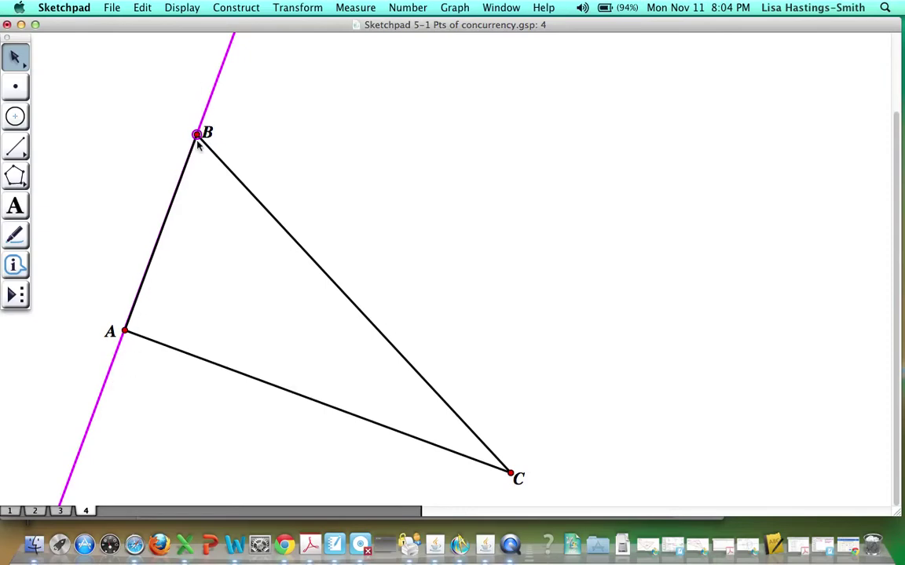
{"action": "left_click_drag", "start_coordinate": [197, 133], "coordinate": [113, 123]}
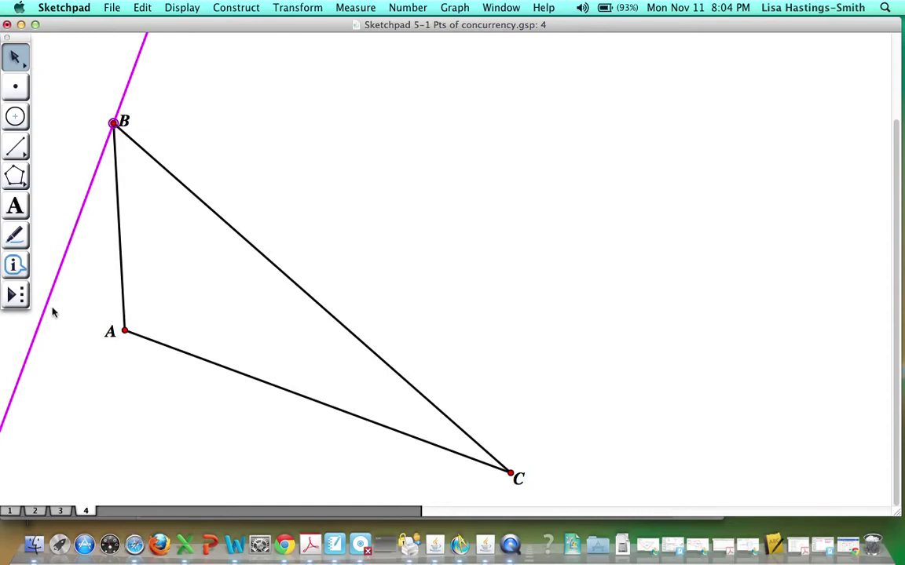
{"action": "left_click_drag", "start_coordinate": [115, 122], "coordinate": [375, 123]}
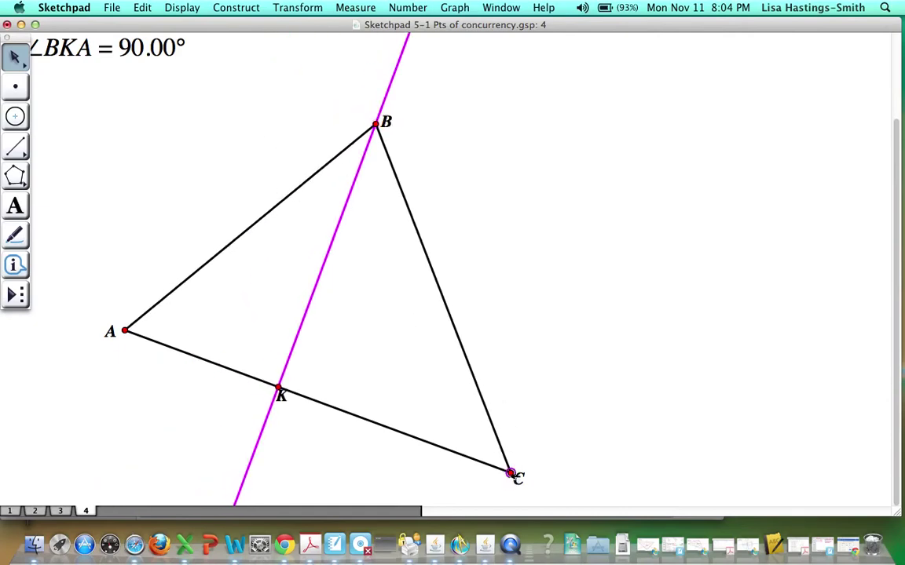
{"action": "left_click", "coordinate": [251, 226]}
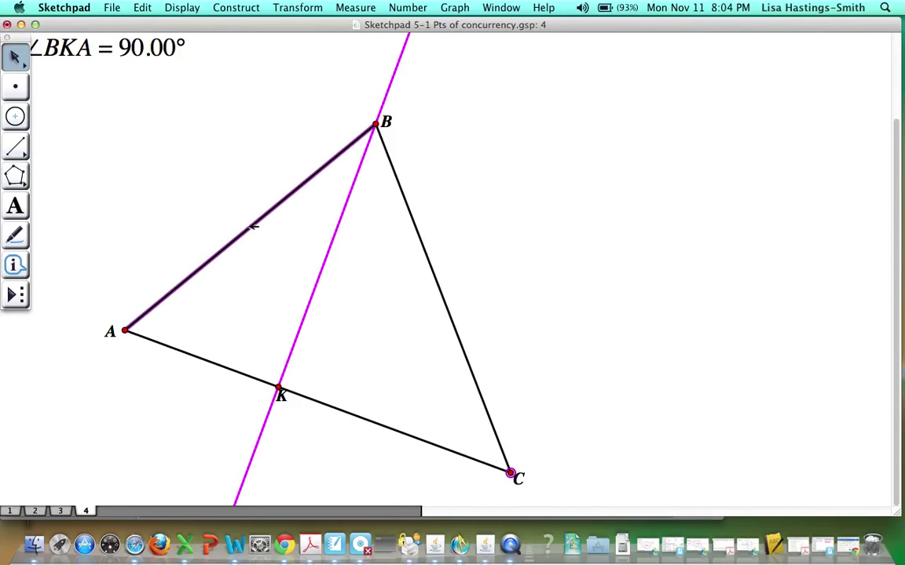
Construct the perpendicular lines from C to AB and from A to BC.
{"action": "left_click", "coordinate": [238, 7]}
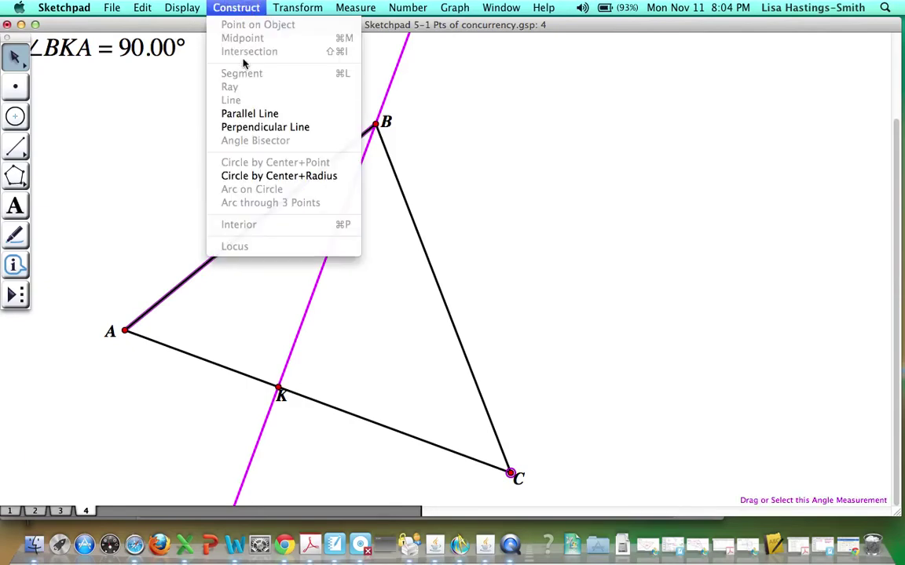
{"action": "left_click", "coordinate": [246, 128]}
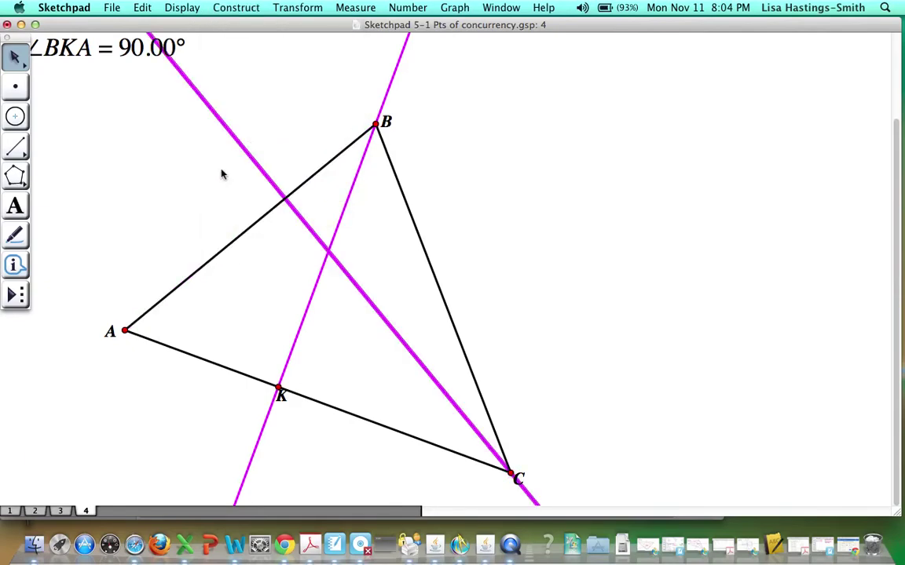
{"action": "left_click", "coordinate": [223, 174]}
{"action": "left_click", "coordinate": [435, 276]}
{"action": "left_click", "coordinate": [242, 9]}
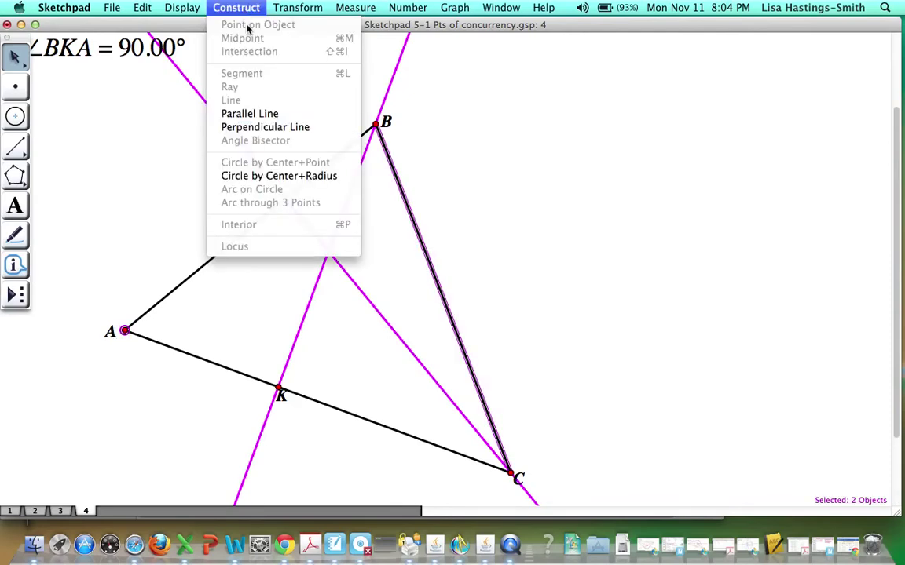
{"action": "left_click", "coordinate": [263, 127]}
{"action": "left_click", "coordinate": [492, 119]}
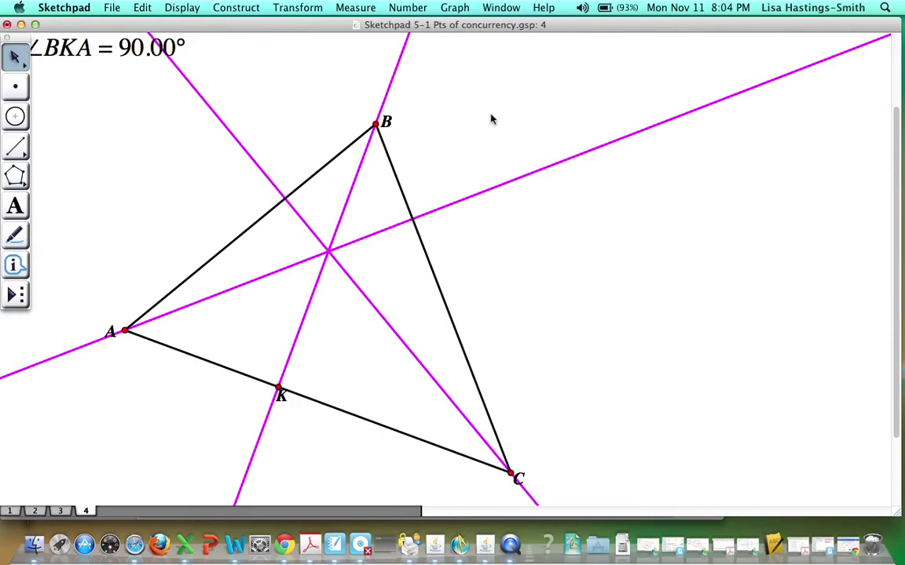
{"action": "left_click", "coordinate": [16, 90]}
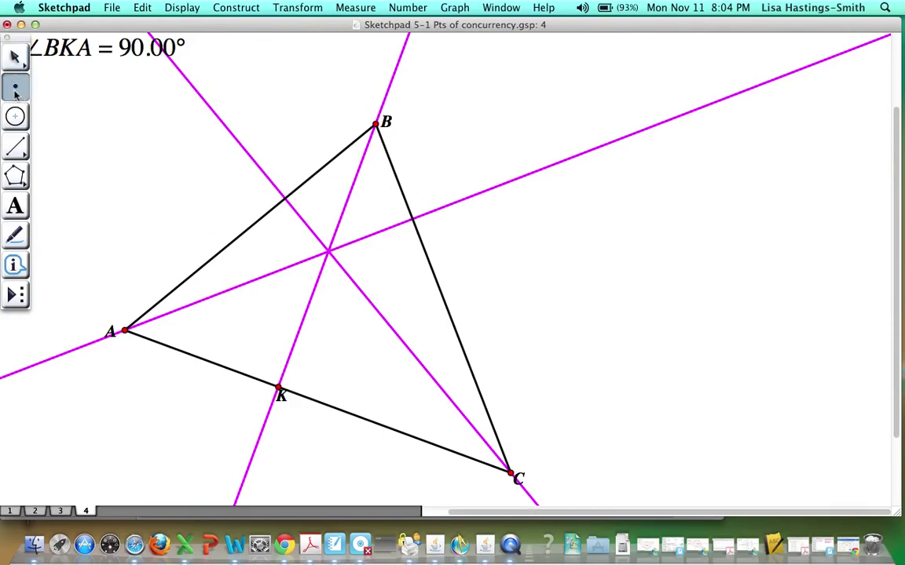
Place a point at the altitudes' intersection and label it 'Orthocenter'.
{"action": "left_click", "coordinate": [329, 252]}
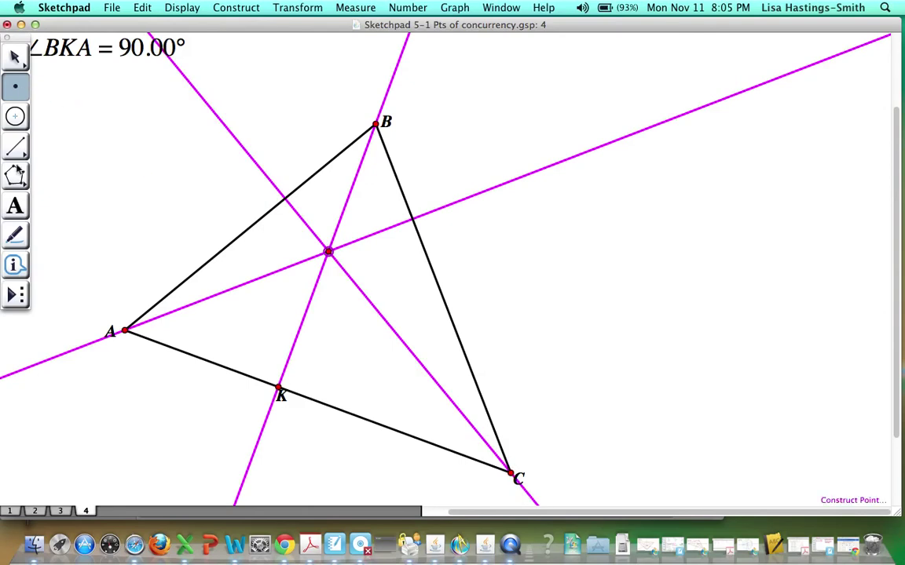
{"action": "left_click", "coordinate": [16, 206]}
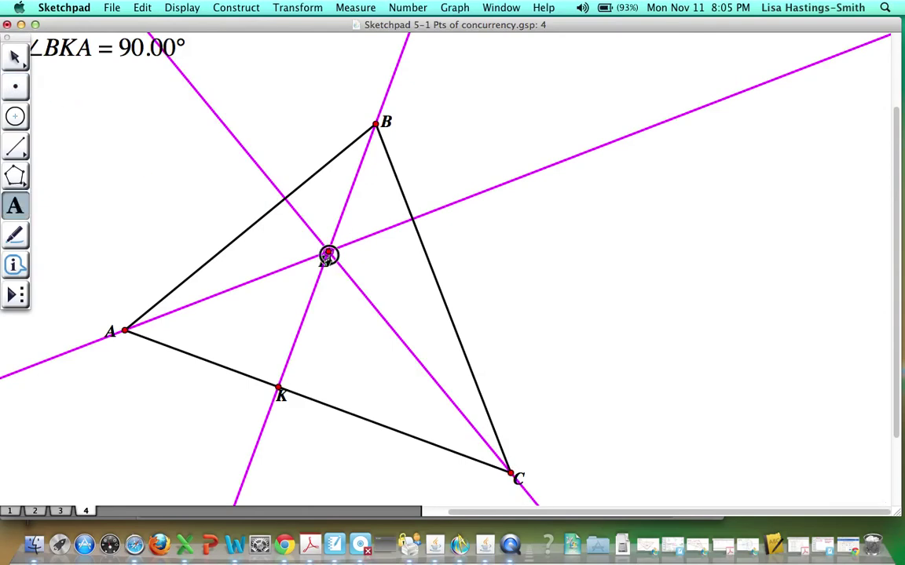
{"action": "double_click", "coordinate": [324, 259]}
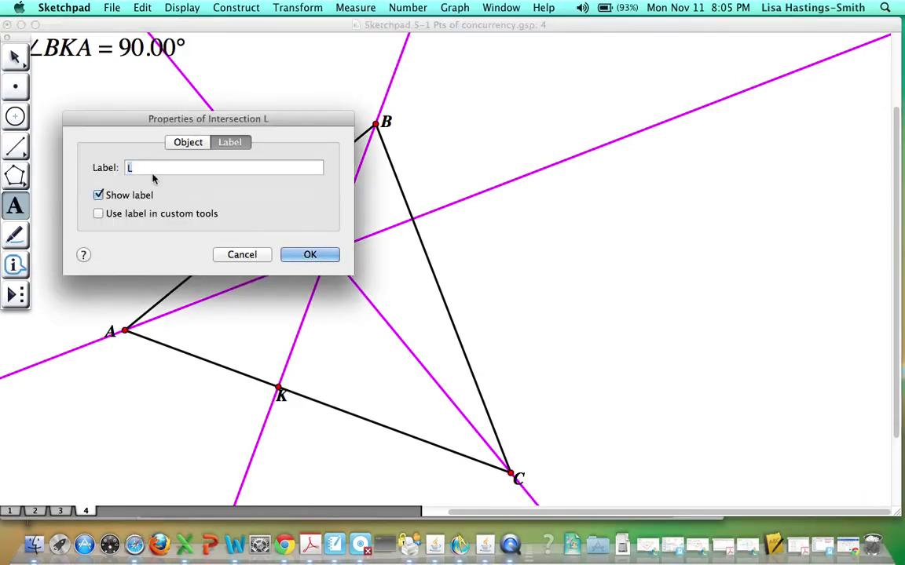
{"action": "type", "text": "Orthocenter"}
{"action": "left_click", "coordinate": [310, 256]}
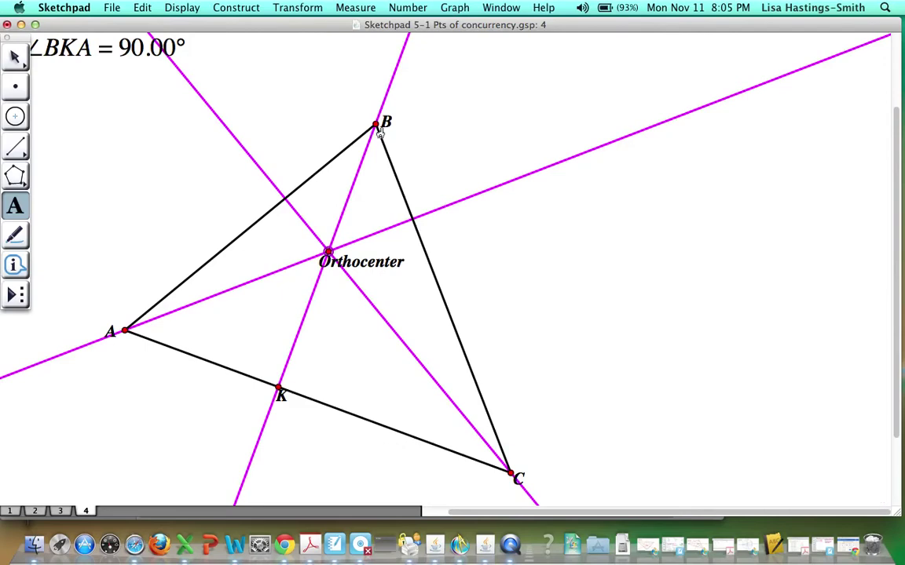
{"action": "left_click", "coordinate": [14, 57]}
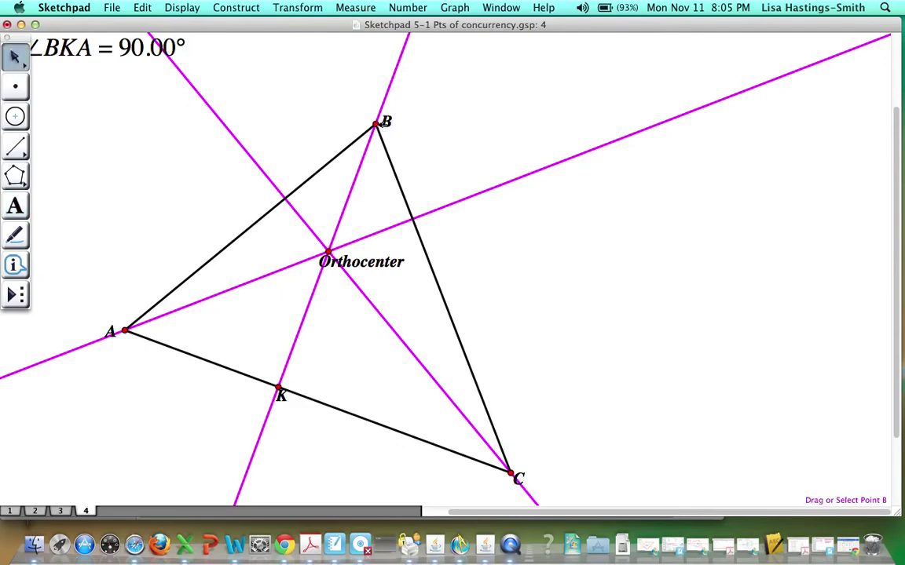
Drag vertices B, C and A until the triangle is right-angled at B with the Orthocenter on B.
{"action": "left_click_drag", "start_coordinate": [378, 123], "coordinate": [408, 134]}
{"action": "left_click_drag", "start_coordinate": [515, 471], "coordinate": [491, 434]}
{"action": "left_click_drag", "start_coordinate": [124, 330], "coordinate": [179, 197]}
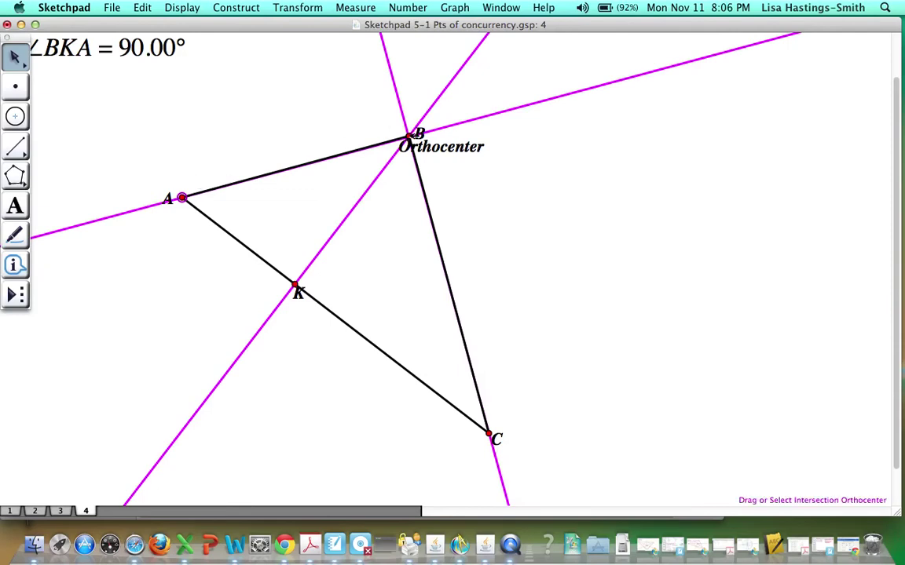
Drag vertices A and B so the triangle is obtuse at A, with the Orthocenter outside.
{"action": "scroll", "coordinate": [407, 135], "scroll_direction": "left", "scroll_amount": 4}
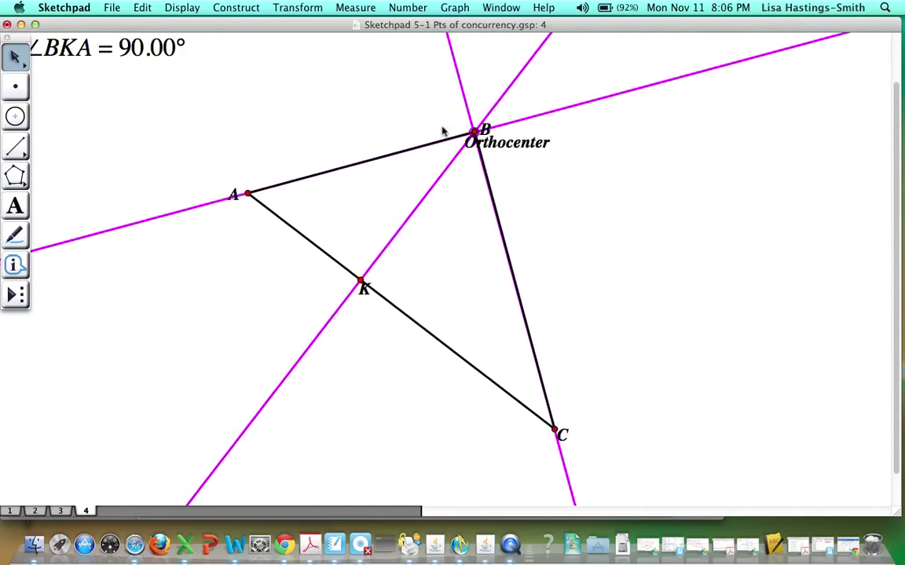
{"action": "left_click_drag", "start_coordinate": [248, 193], "coordinate": [361, 282]}
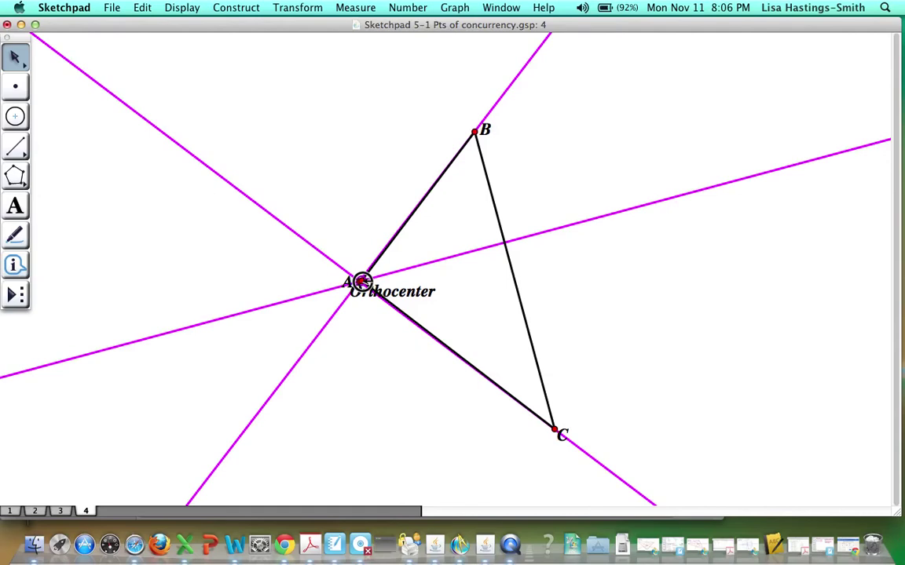
{"action": "left_click_drag", "start_coordinate": [361, 282], "coordinate": [432, 252]}
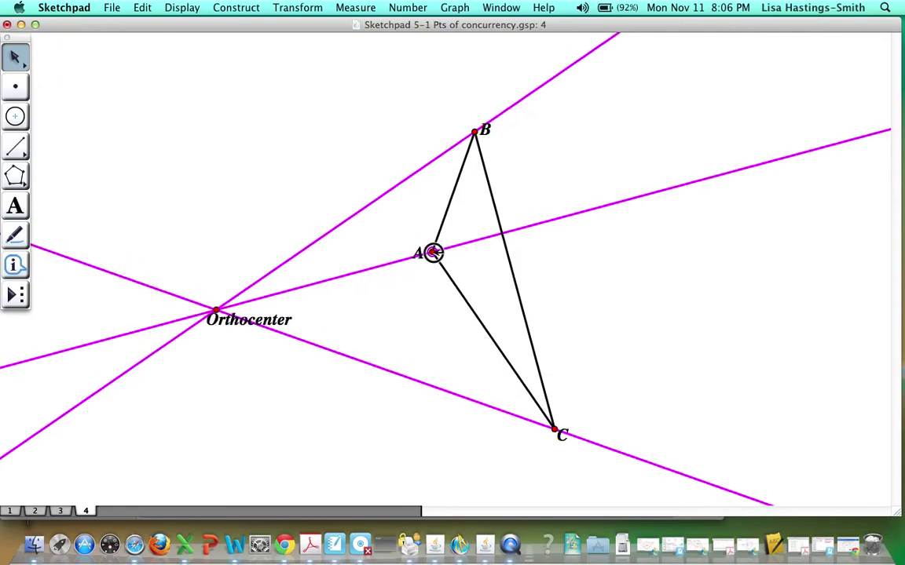
{"action": "left_click_drag", "start_coordinate": [475, 129], "coordinate": [625, 109]}
{"action": "left_click_drag", "start_coordinate": [641, 110], "coordinate": [468, 108]}
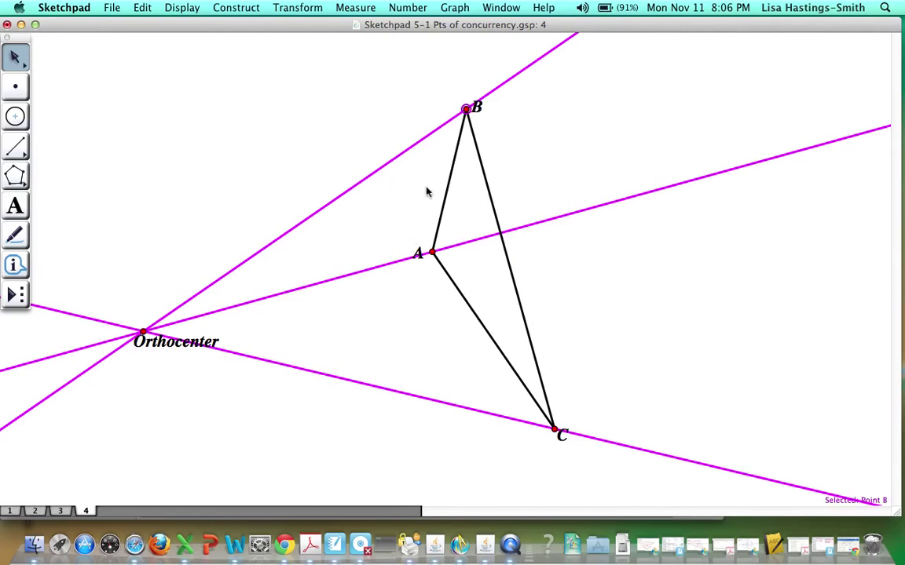
Drag vertices B and A until the triangle is obtuse at B, with the Orthocenter beyond B.
{"action": "left_click_drag", "start_coordinate": [466, 109], "coordinate": [602, 300]}
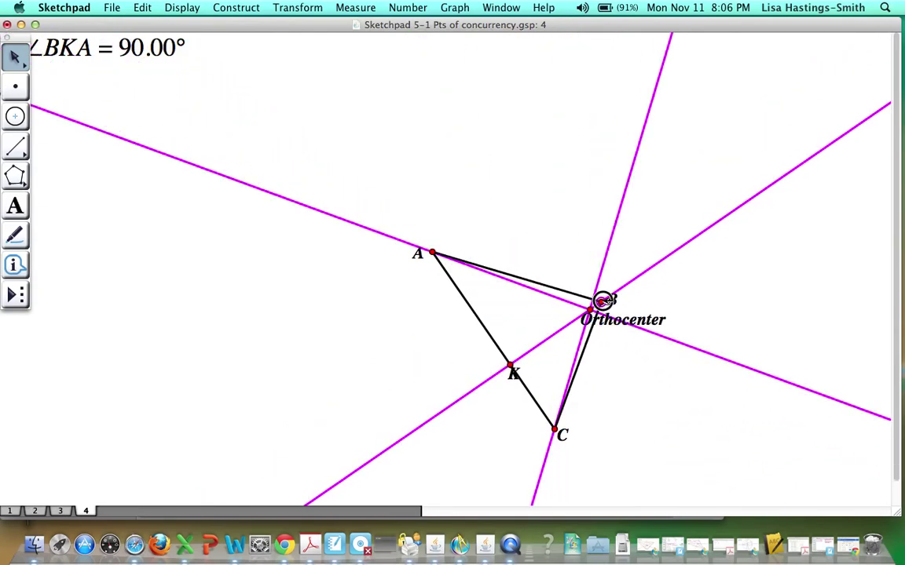
{"action": "left_click_drag", "start_coordinate": [433, 252], "coordinate": [209, 187]}
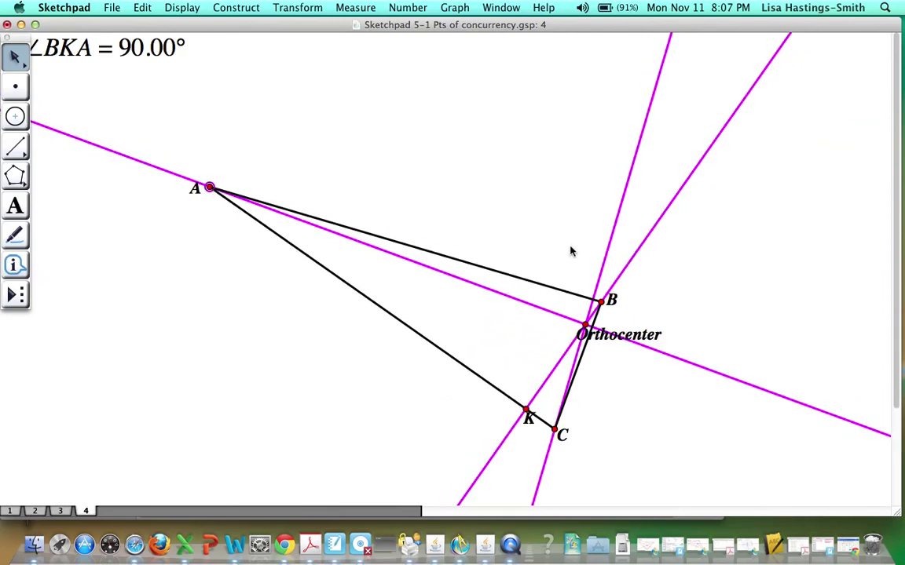
{"action": "mouse_move", "coordinate": [597, 303]}
{"action": "left_mouse_down"}
{"action": "mouse_move", "coordinate": [590, 315]}
{"action": "mouse_move", "coordinate": [525, 315]}
{"action": "mouse_move", "coordinate": [557, 288]}
{"action": "mouse_move", "coordinate": [513, 310]}
{"action": "mouse_move", "coordinate": [625, 202]}
{"action": "mouse_move", "coordinate": [673, 190]}
{"action": "mouse_move", "coordinate": [688, 203]}
{"action": "mouse_move", "coordinate": [638, 228]}
{"action": "mouse_move", "coordinate": [590, 290]}
{"action": "left_mouse_up"}
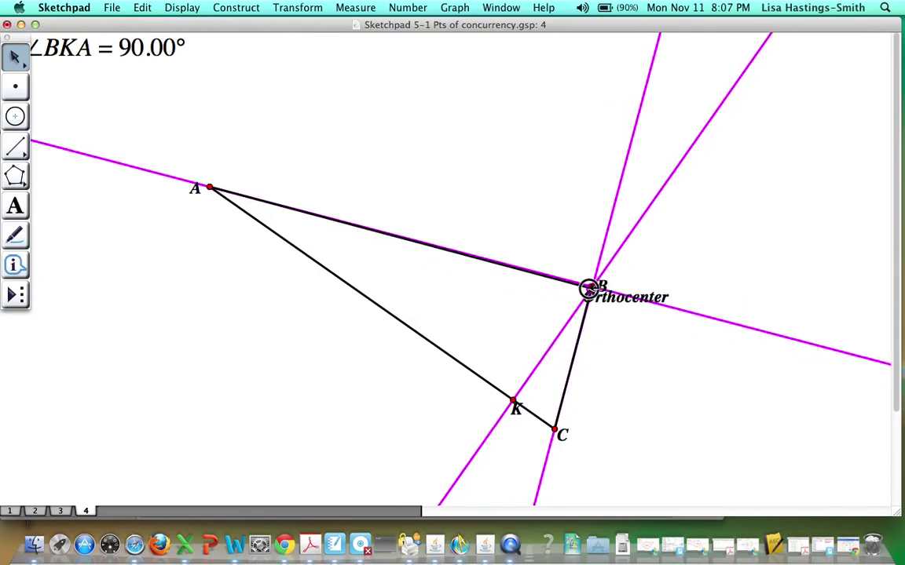
{"action": "left_click_drag", "start_coordinate": [587, 289], "coordinate": [529, 312]}
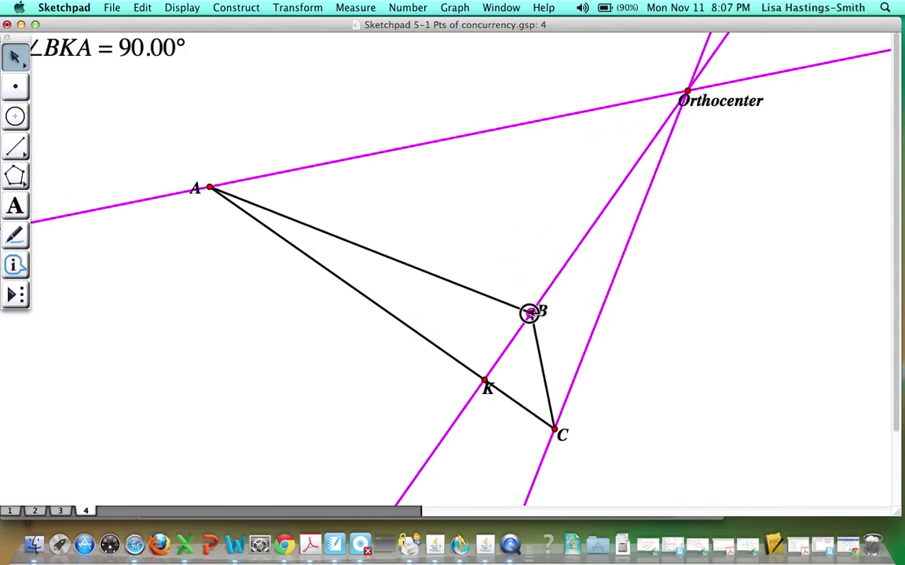